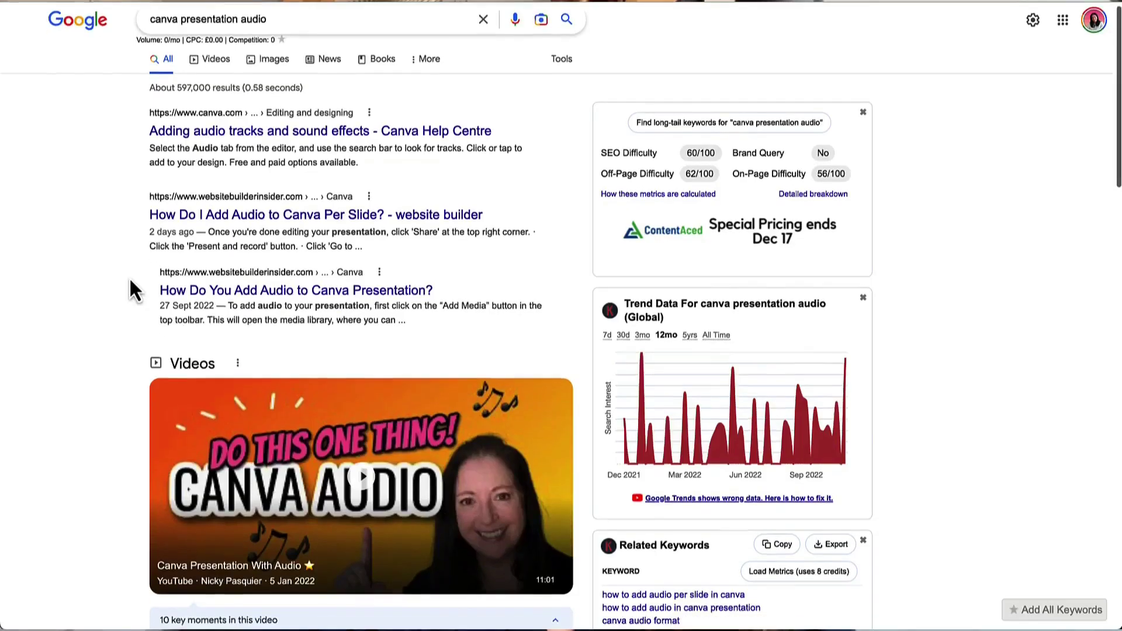
scroll(130, 280, "down", 3)
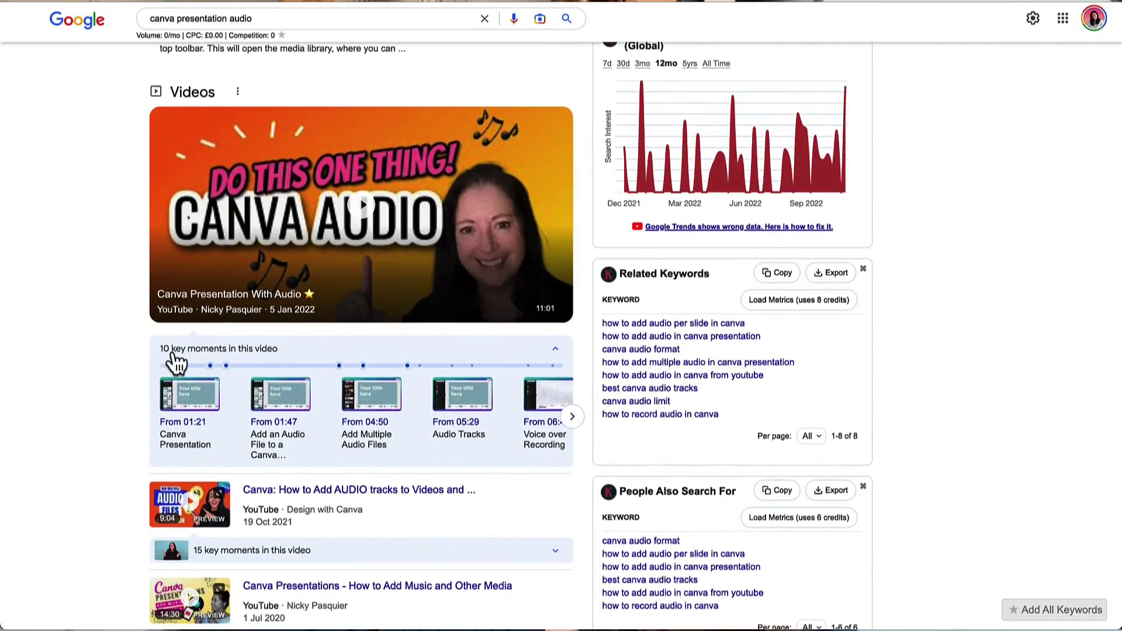
Step: Page through the Canva audio video's key moments carousel to its final entries
left_click(572, 419)
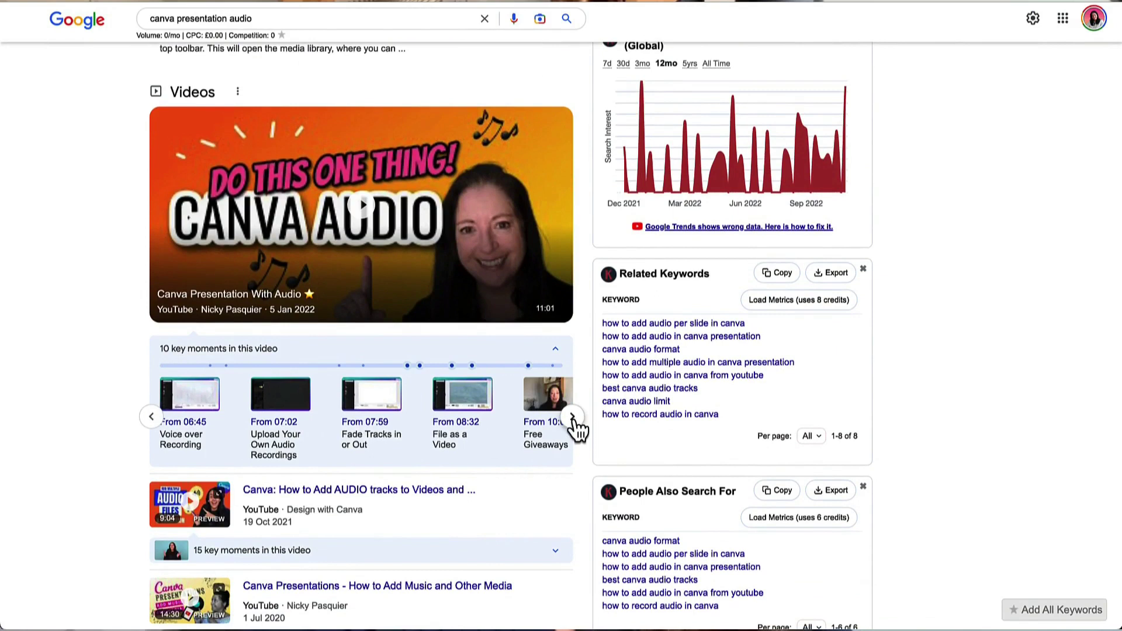
left_click(573, 419)
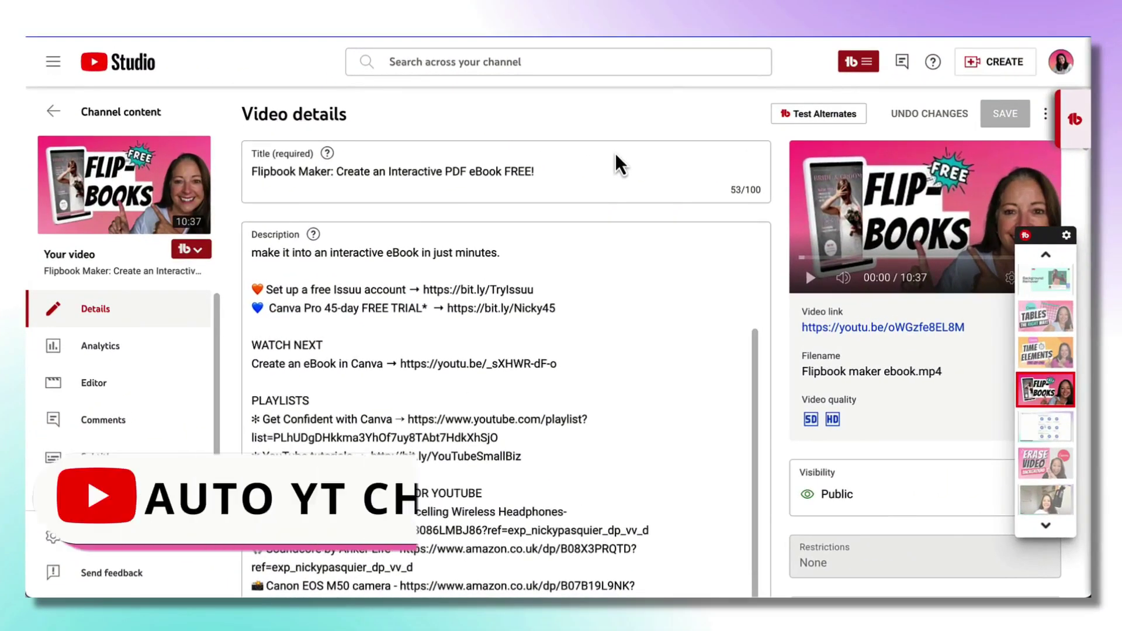
scroll(616, 155, "down", 2)
scroll(617, 155, "down", 3)
scroll(616, 157, "down", 4)
scroll(616, 156, "down", 4)
scroll(616, 156, "down", 5)
scroll(617, 157, "down", 4)
scroll(617, 164, "down", 1)
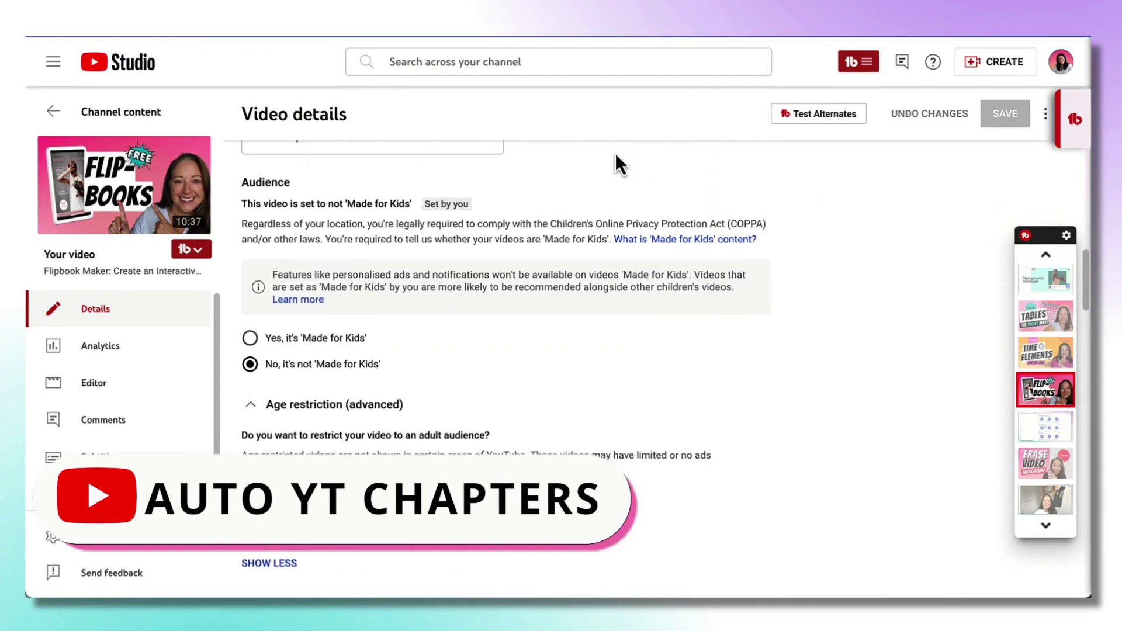
scroll(475, 333, "down", 2)
scroll(476, 330, "down", 3)
scroll(474, 326, "down", 3)
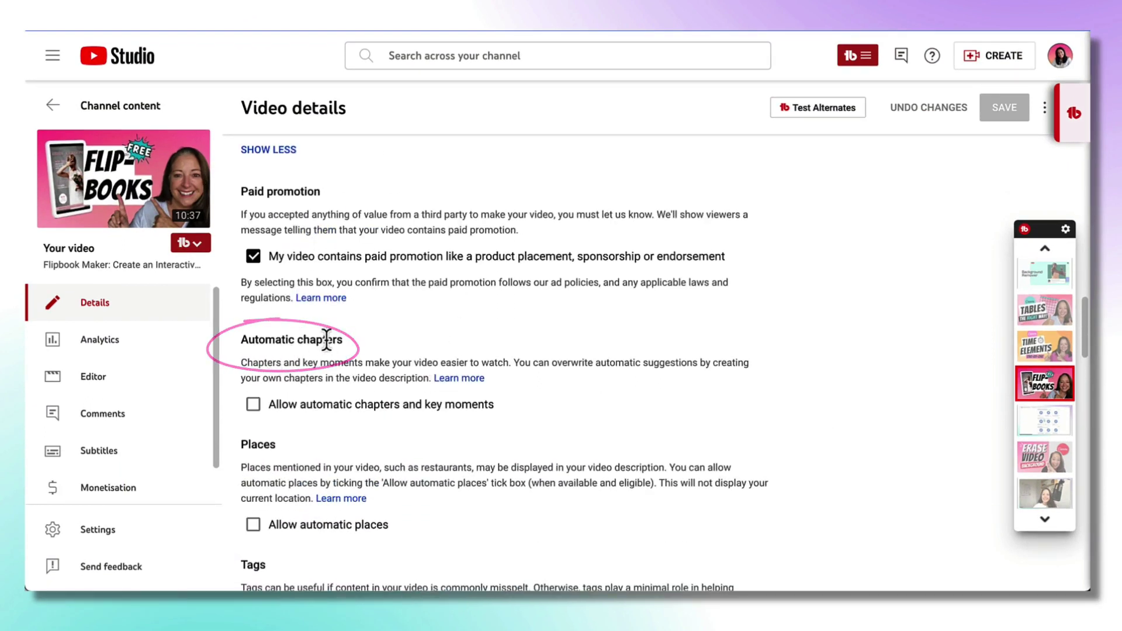
scroll(391, 240, "down", 1)
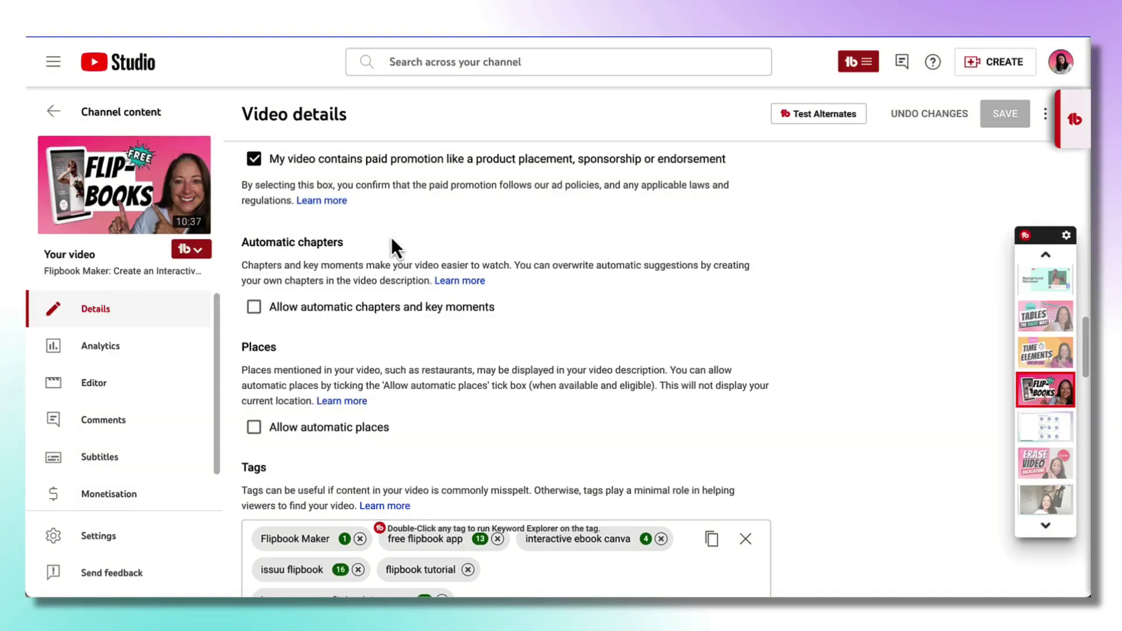
Step: Tick 'Allow automatic chapters and key moments' for the Flipbook Maker video and save
left_click(254, 309)
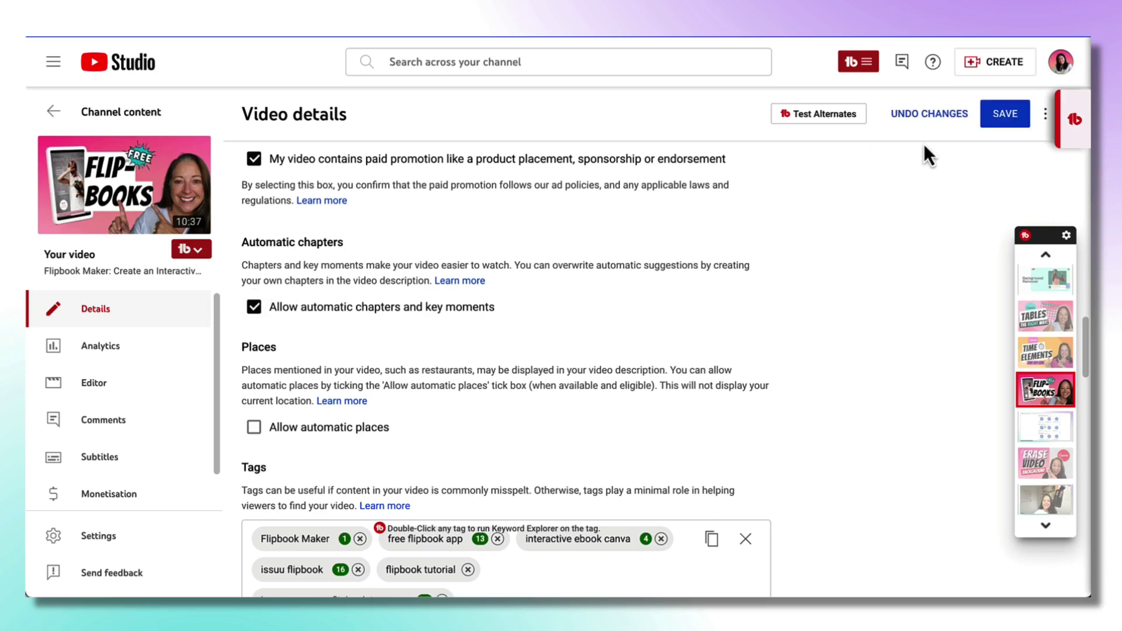
left_click(999, 125)
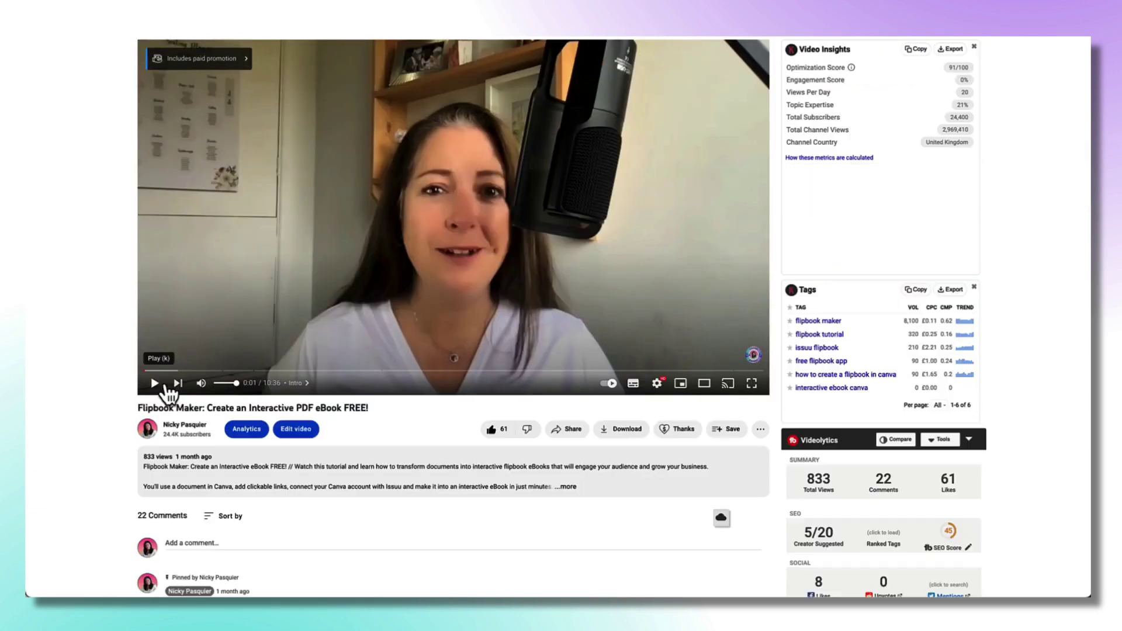
Step: Expand the watch page description to show the five automatic chapters, Intro to Outro
left_click(200, 485)
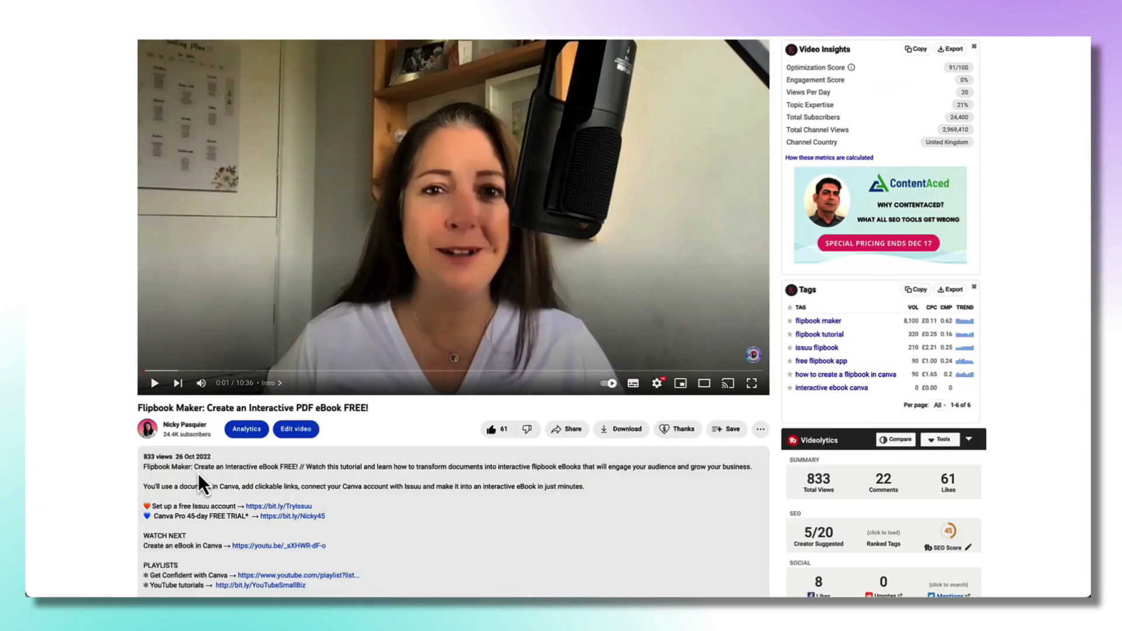
scroll(198, 482, "down", 1)
scroll(198, 482, "down", 2)
scroll(198, 482, "down", 2)
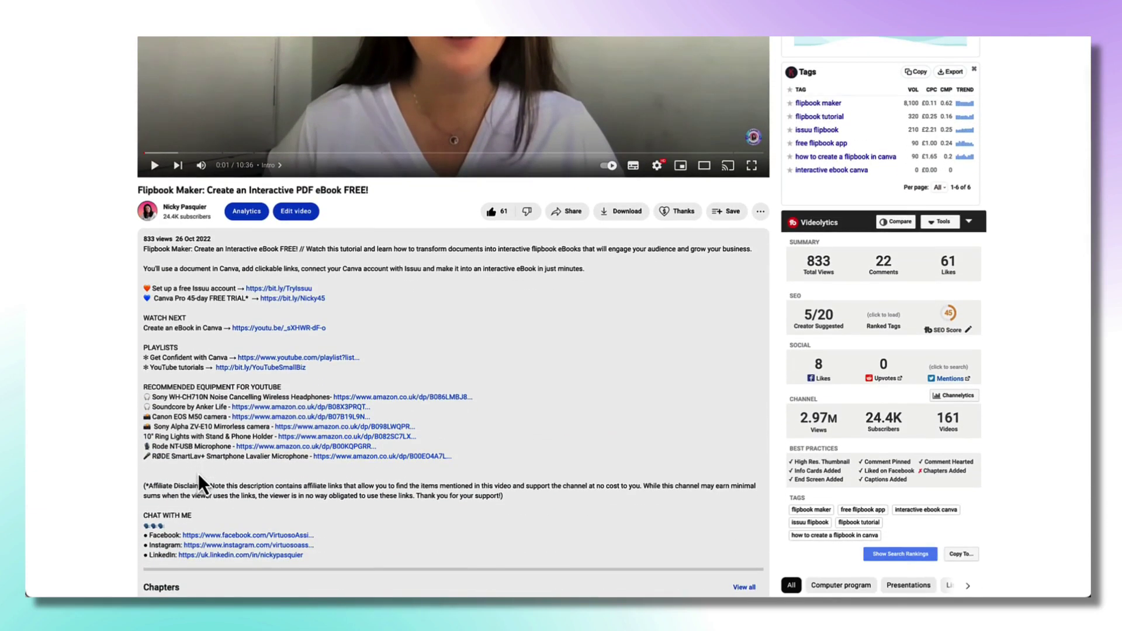
scroll(200, 477, "down", 1)
scroll(199, 477, "down", 2)
scroll(199, 477, "down", 1)
scroll(199, 478, "down", 2)
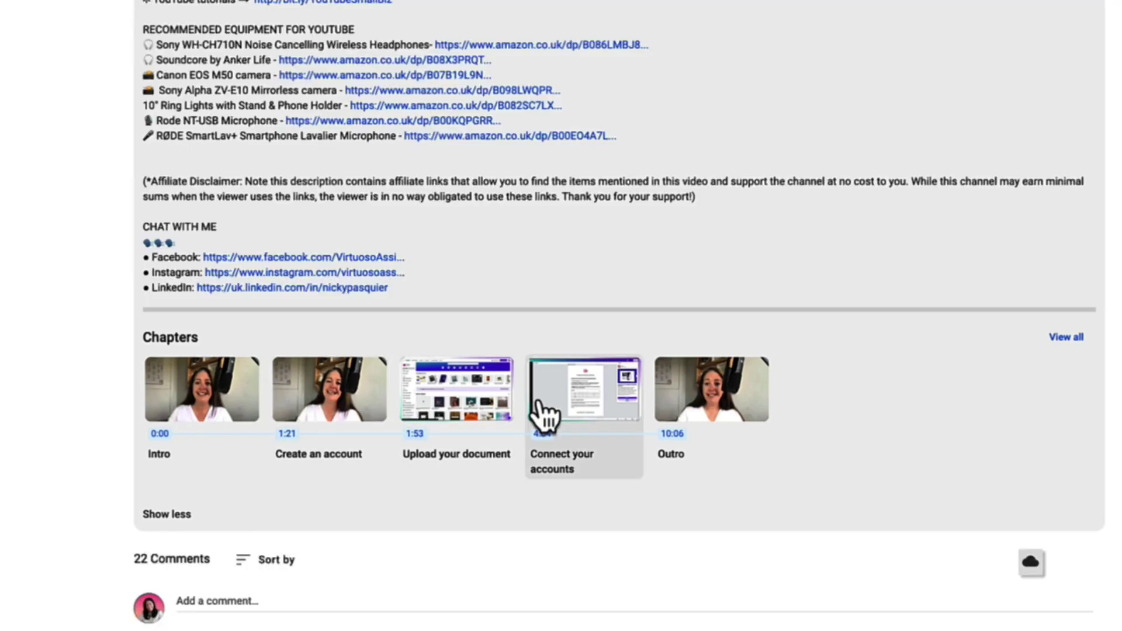
scroll(544, 416, "down", 1)
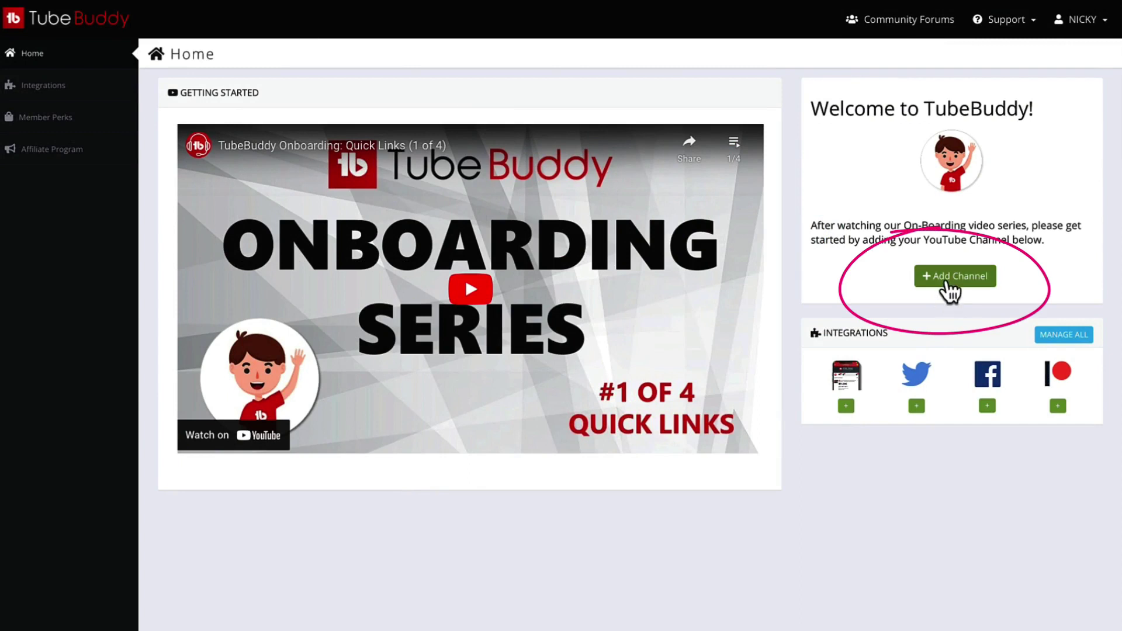
Step: Add the YouTube channel to TubeBuddy with the Google account and allow access
left_click(951, 278)
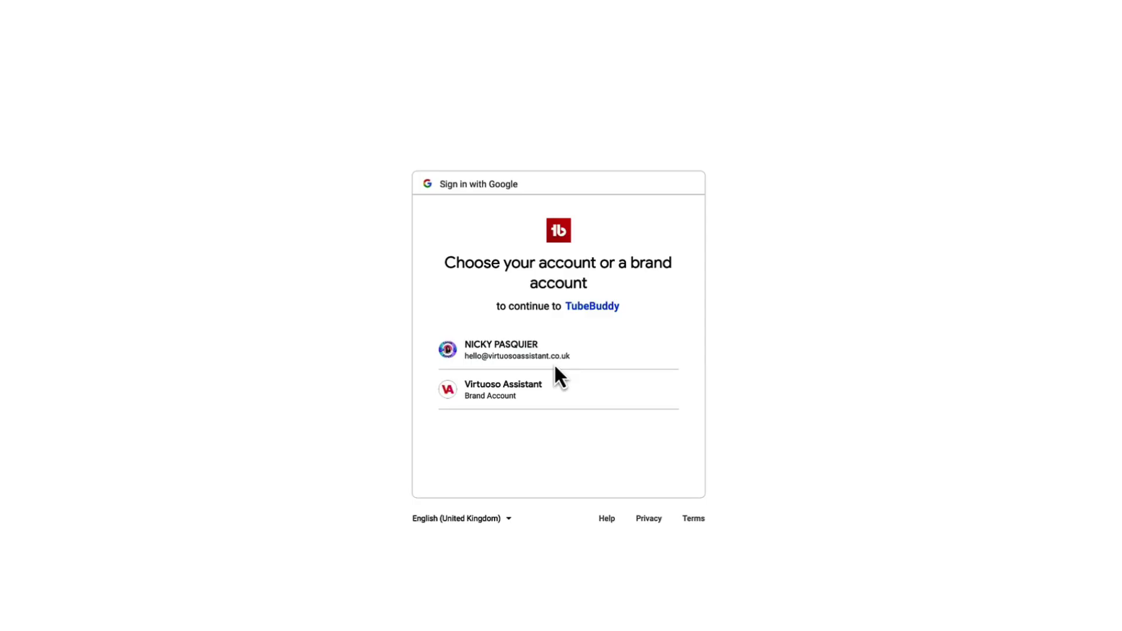
left_click(533, 362)
left_click(610, 541)
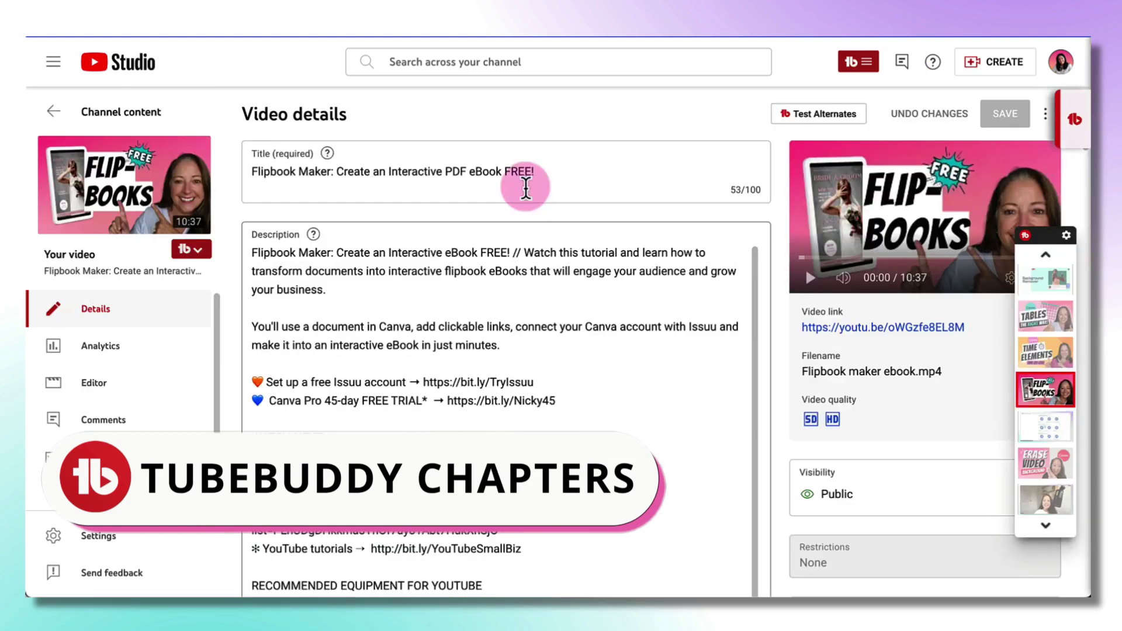
scroll(525, 189, "down", 1)
scroll(526, 189, "down", 2)
scroll(525, 189, "down", 3)
scroll(525, 188, "down", 1)
scroll(524, 188, "down", 5)
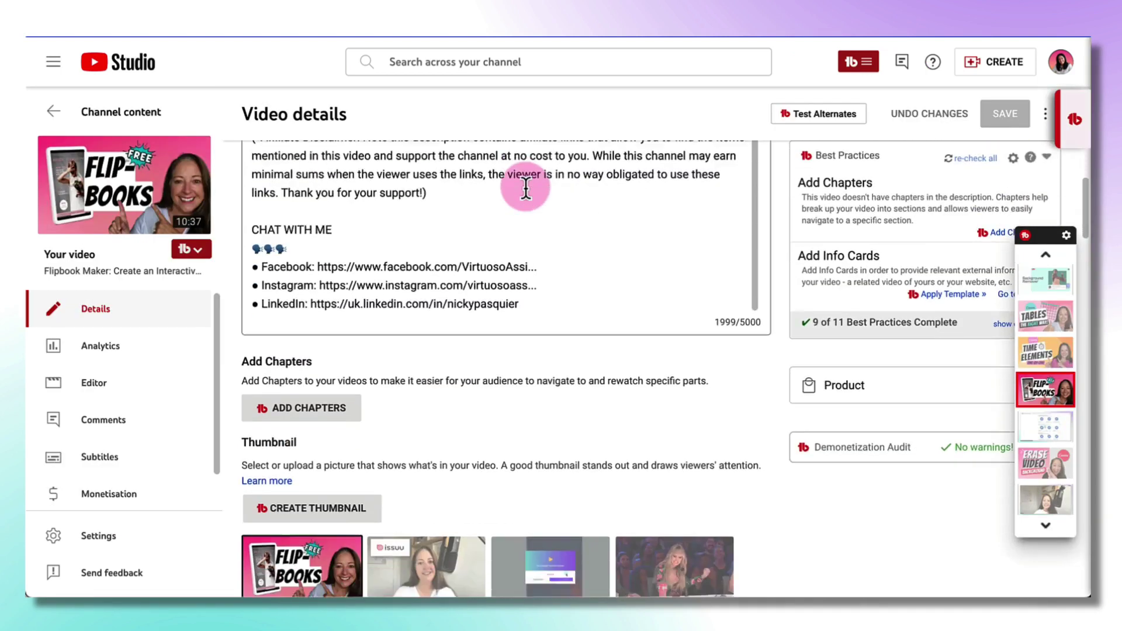
scroll(525, 189, "down", 1)
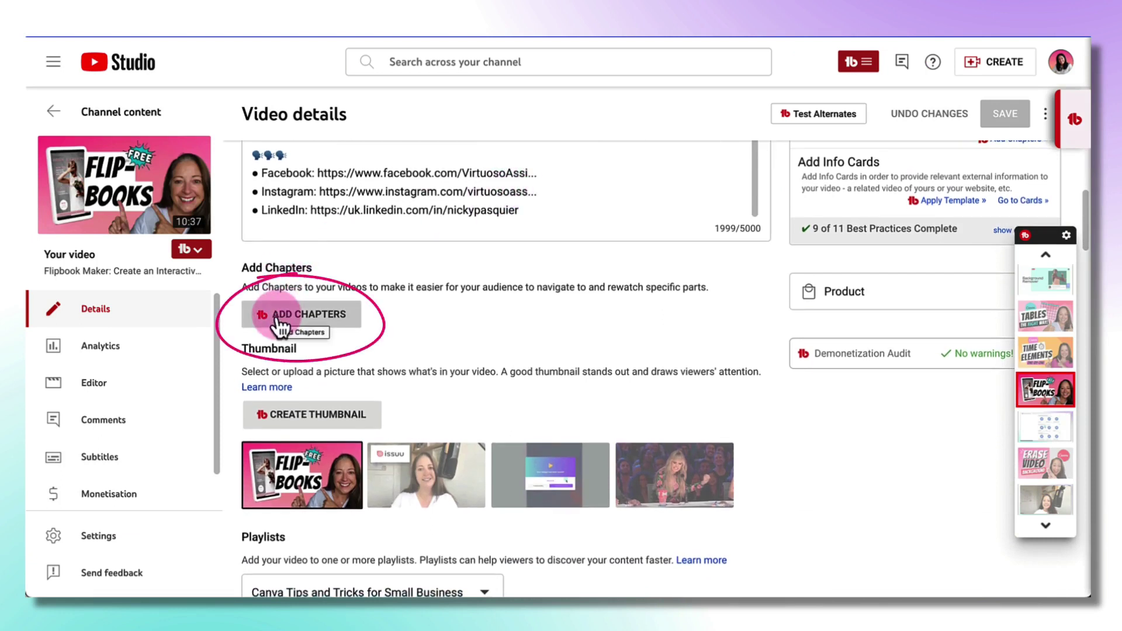
Step: Launch TubeBuddy's Chapter Editor from ADD CHAPTERS and move it higher on screen
left_click(313, 324)
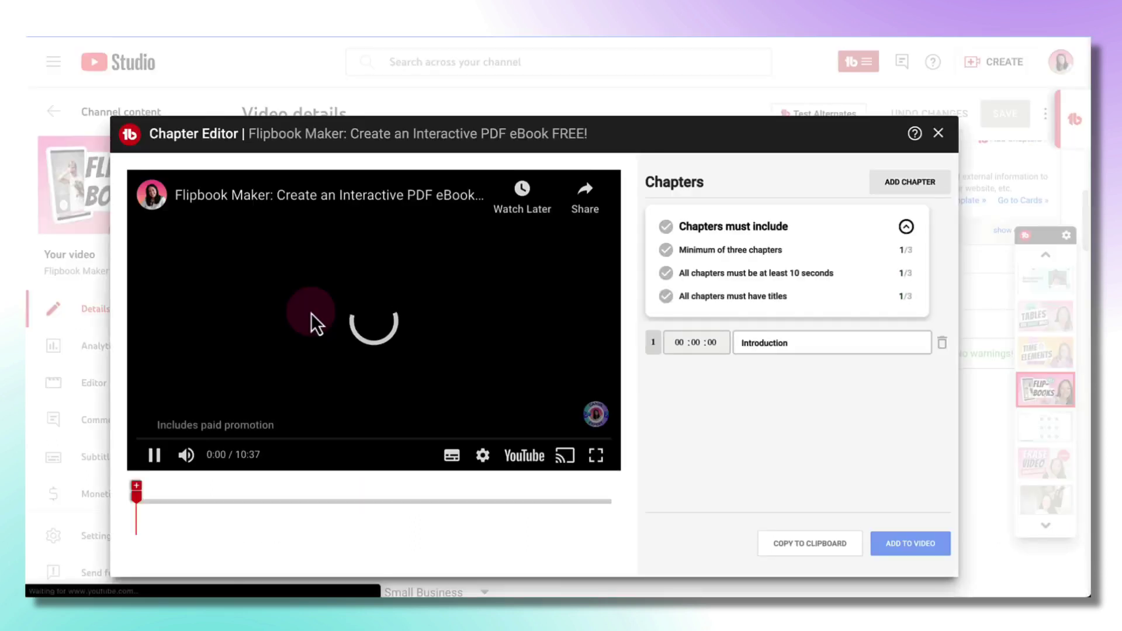
mouse_move(358, 140)
left_mouse_down()
mouse_move(340, 30)
mouse_move(338, 70)
left_mouse_up()
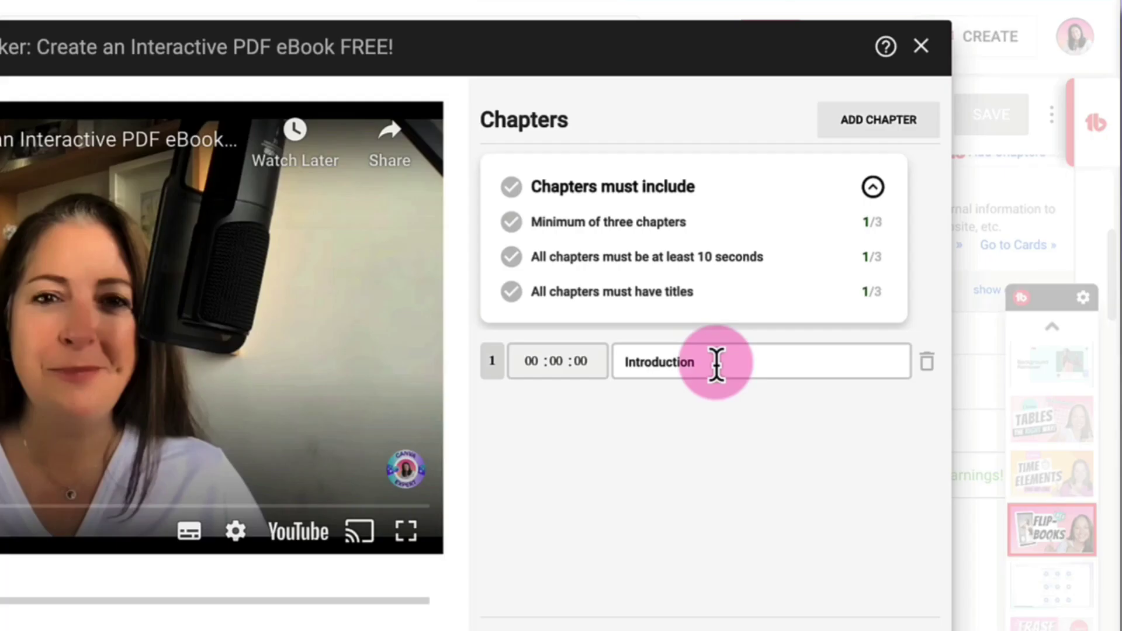
Step: Retitle the first chapter 'Introduction to Flipbooks' and scrub the player to 1:23
left_click(717, 365)
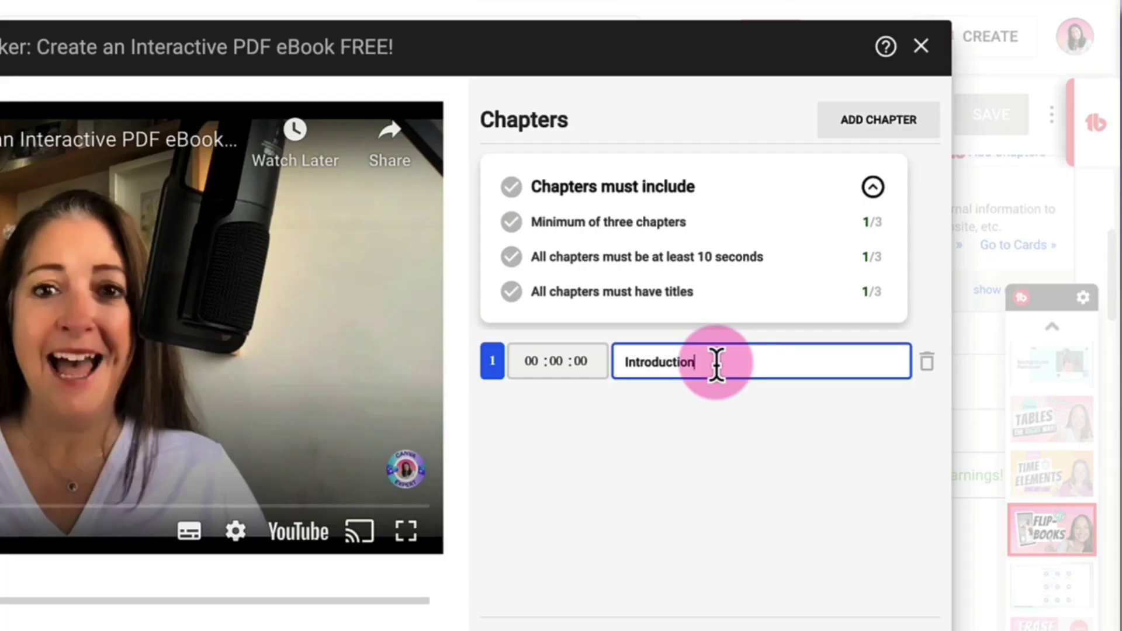
key("BackSpace")
key("BackSpace")
key("BackSpace")
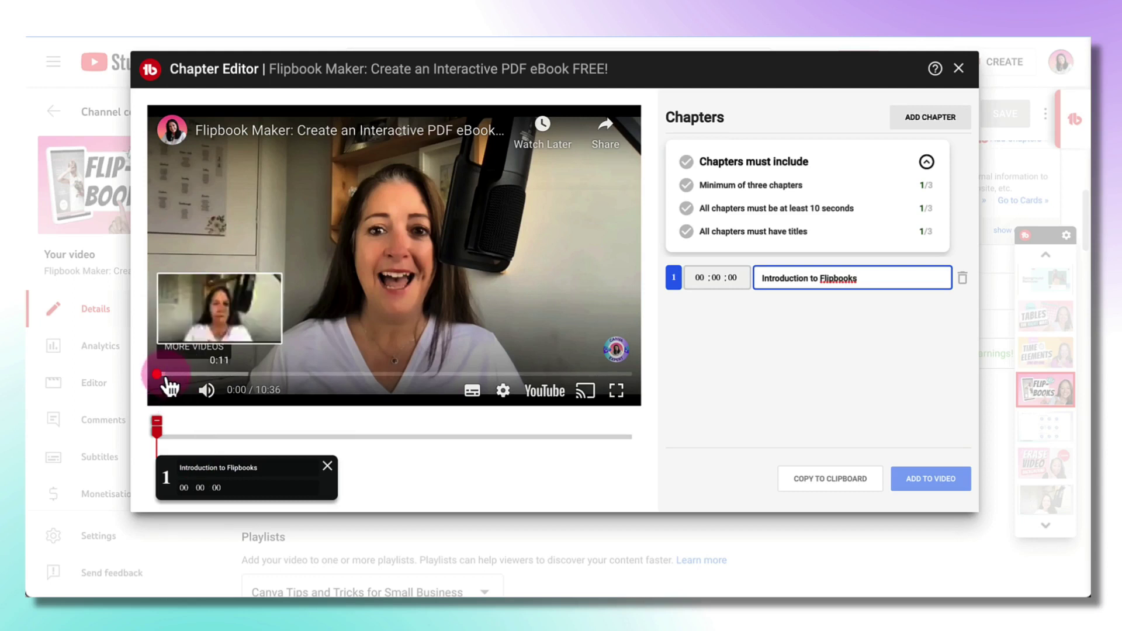
mouse_move(163, 375)
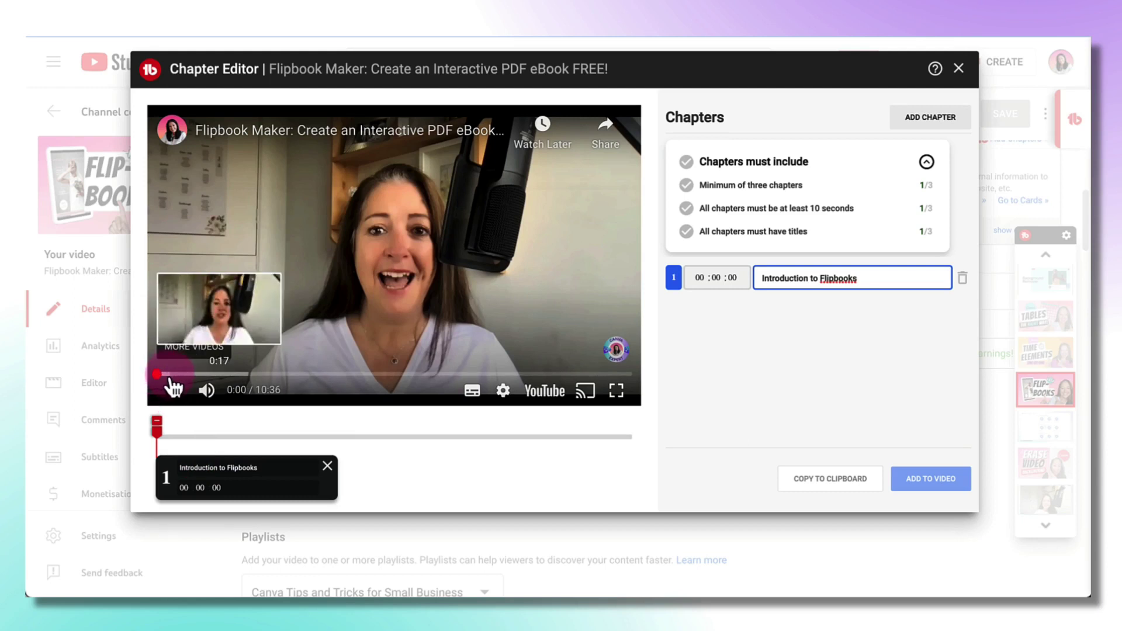
mouse_move(173, 376)
left_mouse_down()
mouse_move(223, 376)
mouse_move(220, 388)
left_mouse_up()
left_click(157, 443)
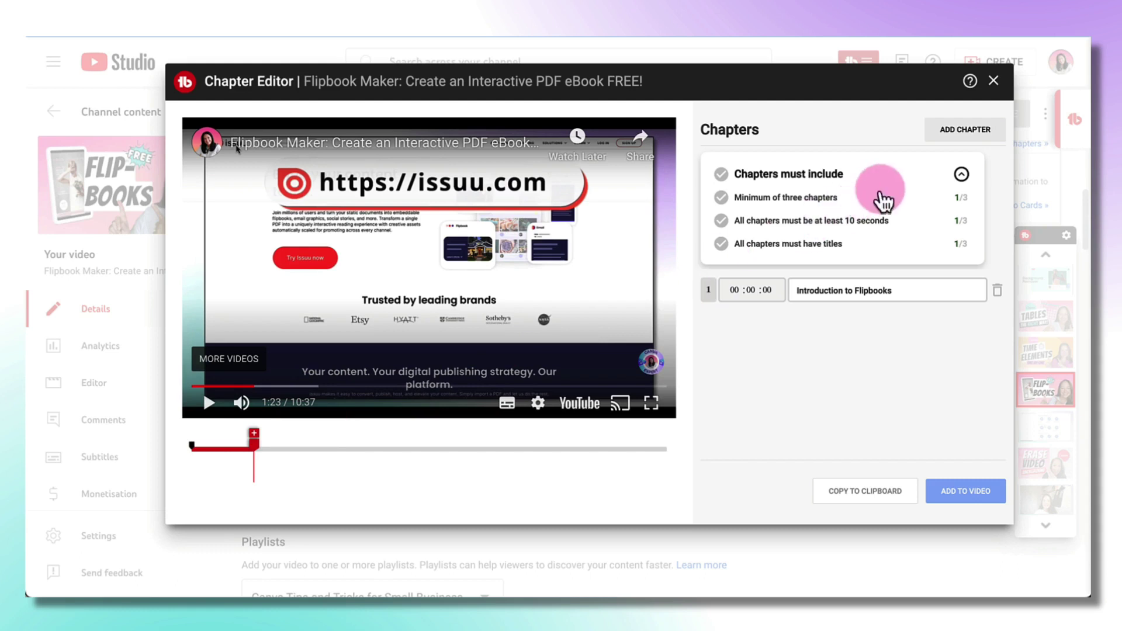
Step: Add titled chapters at 00:01:23, 00:03:25 and onward, then insert all seven into the description
left_click(951, 145)
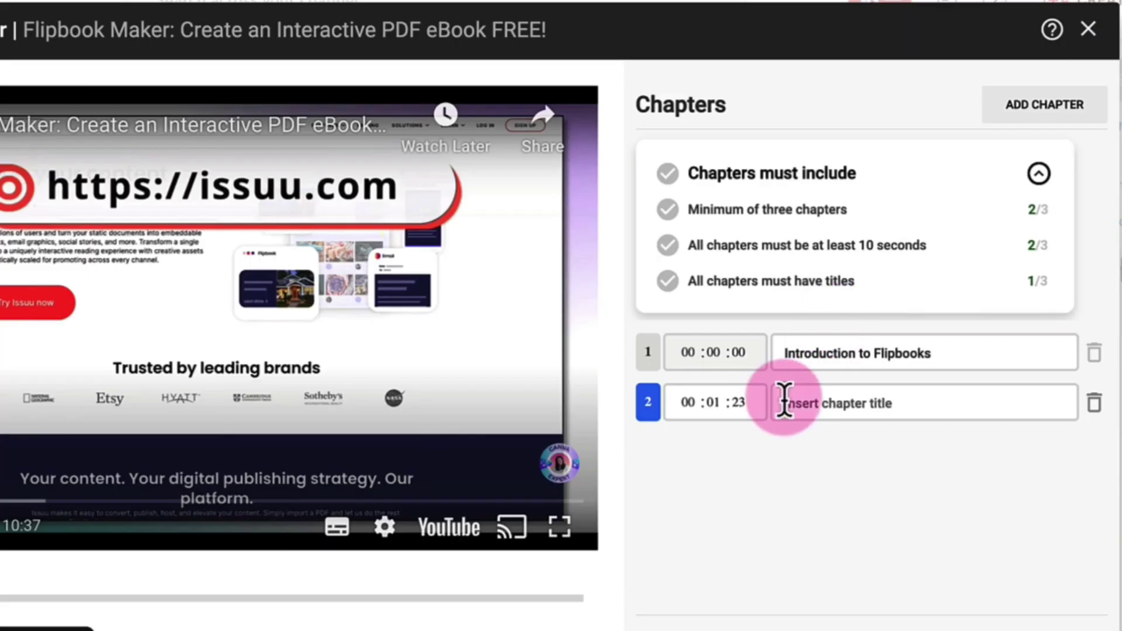
left_click(797, 322)
type("Sign up to Flipbooks")
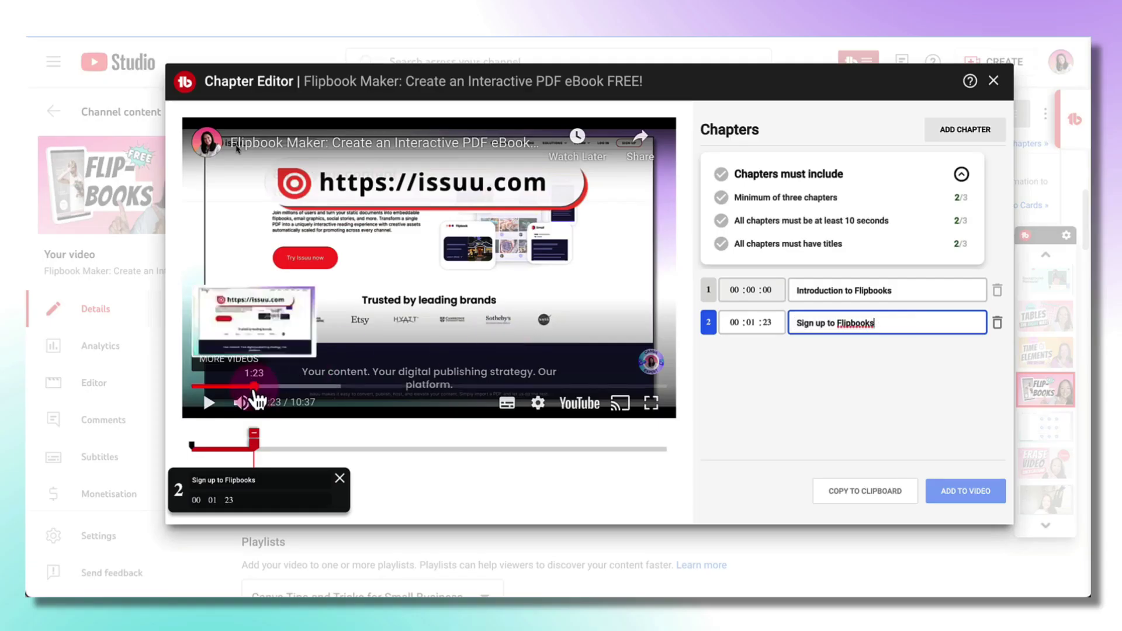
left_click(293, 387)
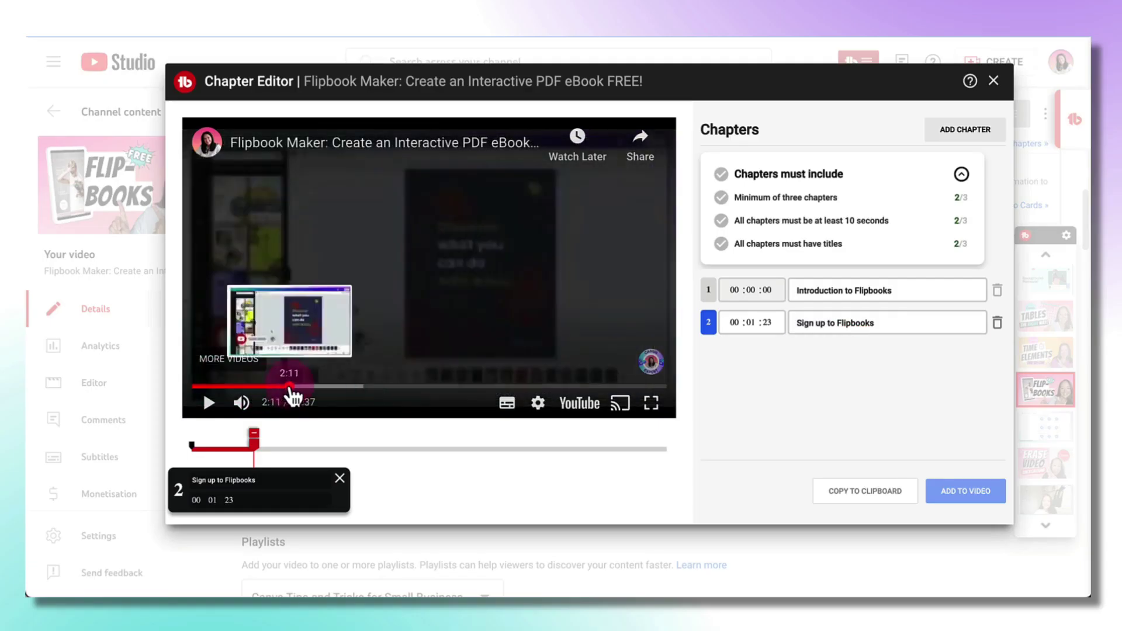
left_click_drag(294, 388, 344, 390)
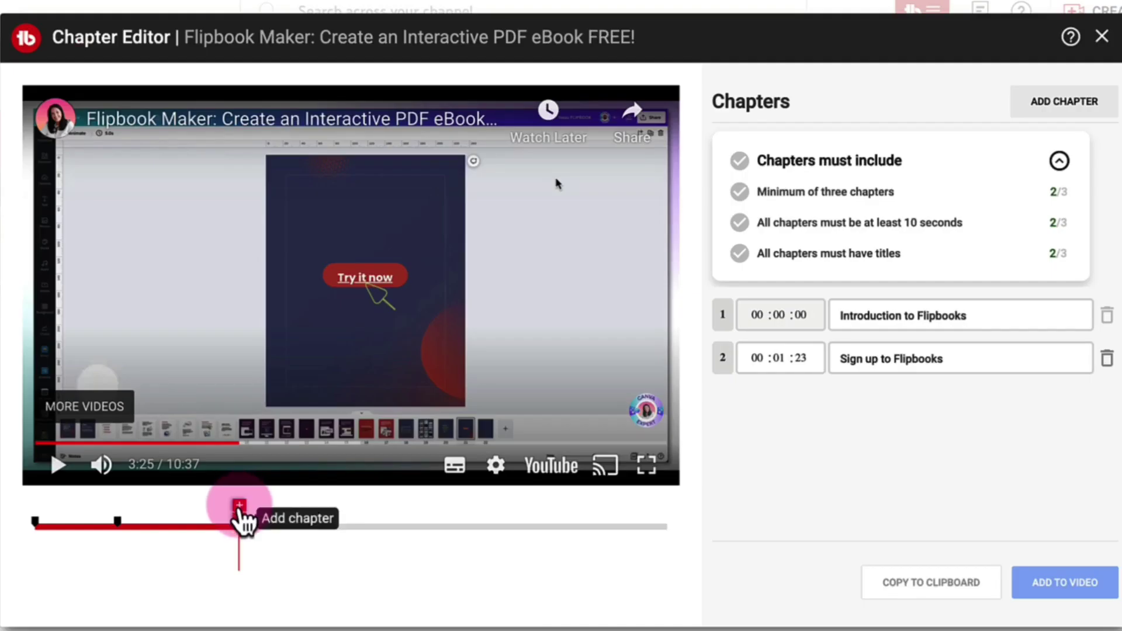
left_click(240, 509)
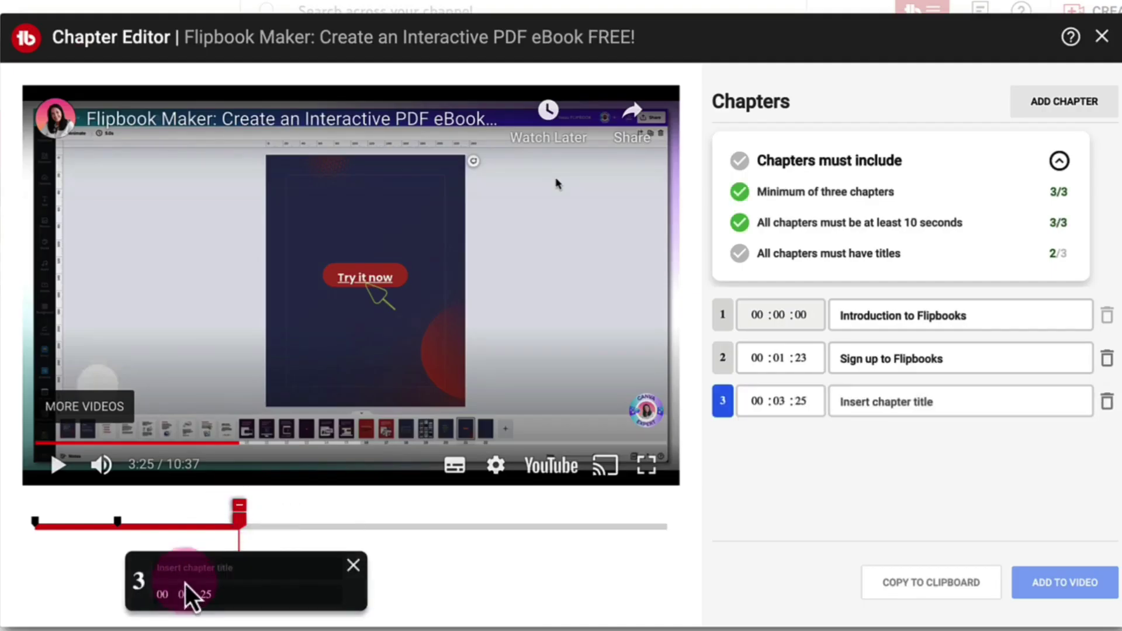
type("Connect Canva with Issuu")
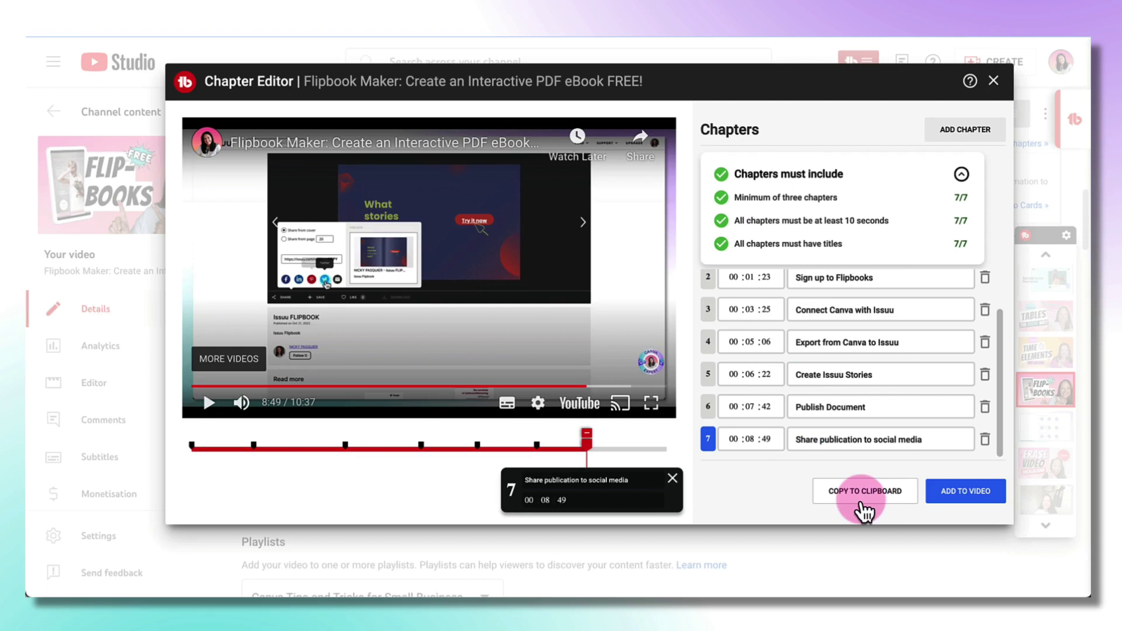
left_click(951, 497)
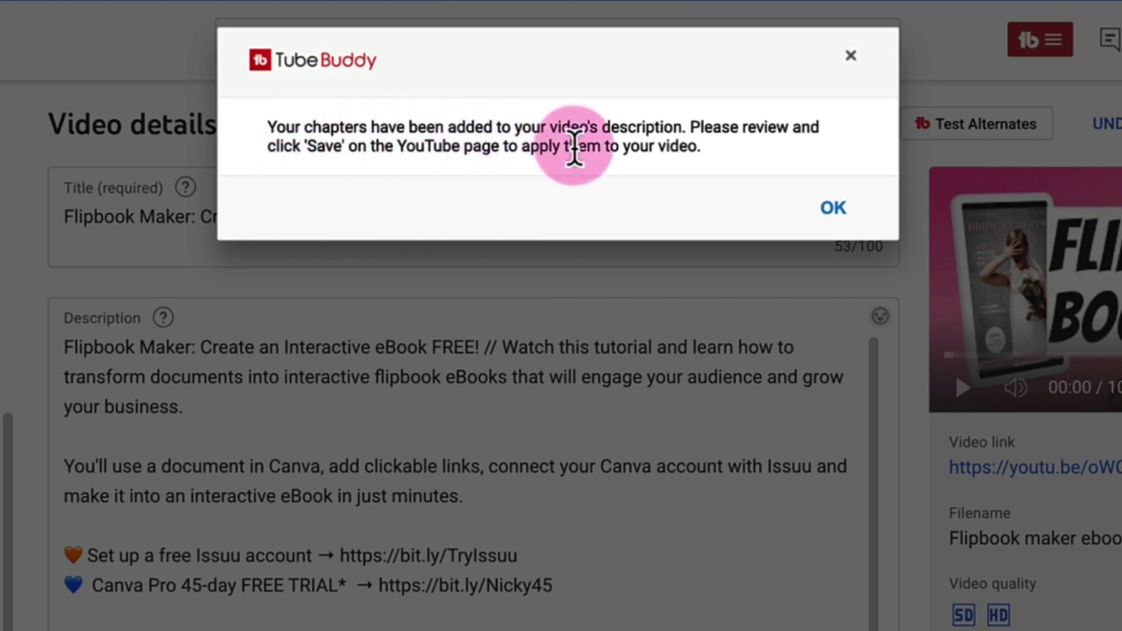
Step: Dismiss the confirmation and cut the seven timestamp lines from the description's end
left_click(829, 215)
left_click(701, 273)
scroll(701, 271, "down", 3)
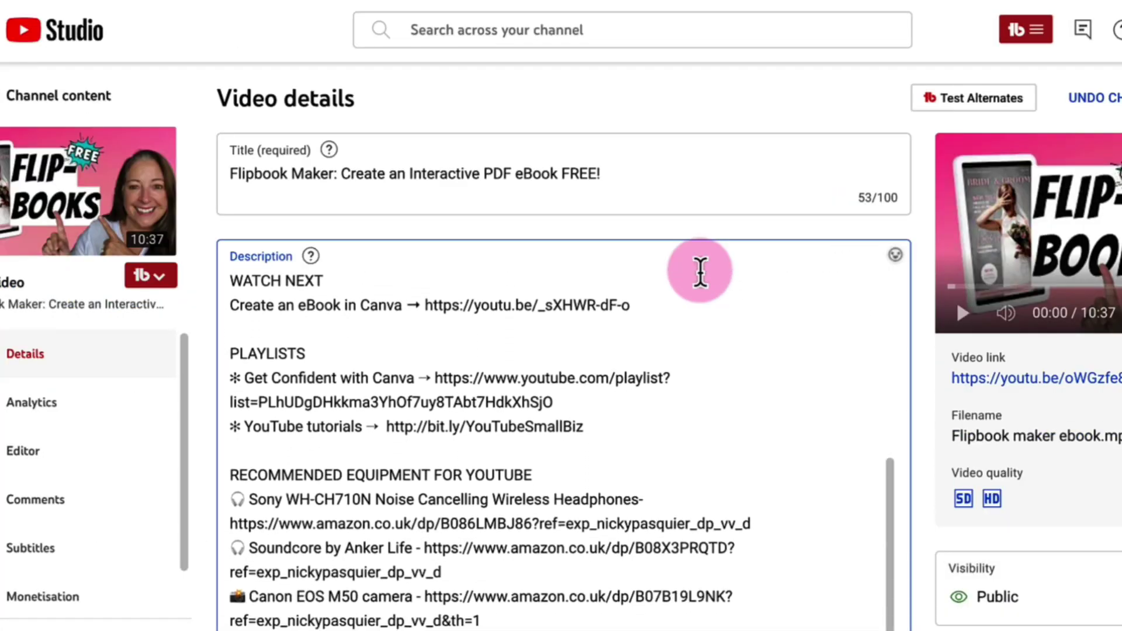
scroll(700, 272, "down", 1)
scroll(700, 272, "down", 3)
scroll(700, 272, "down", 1)
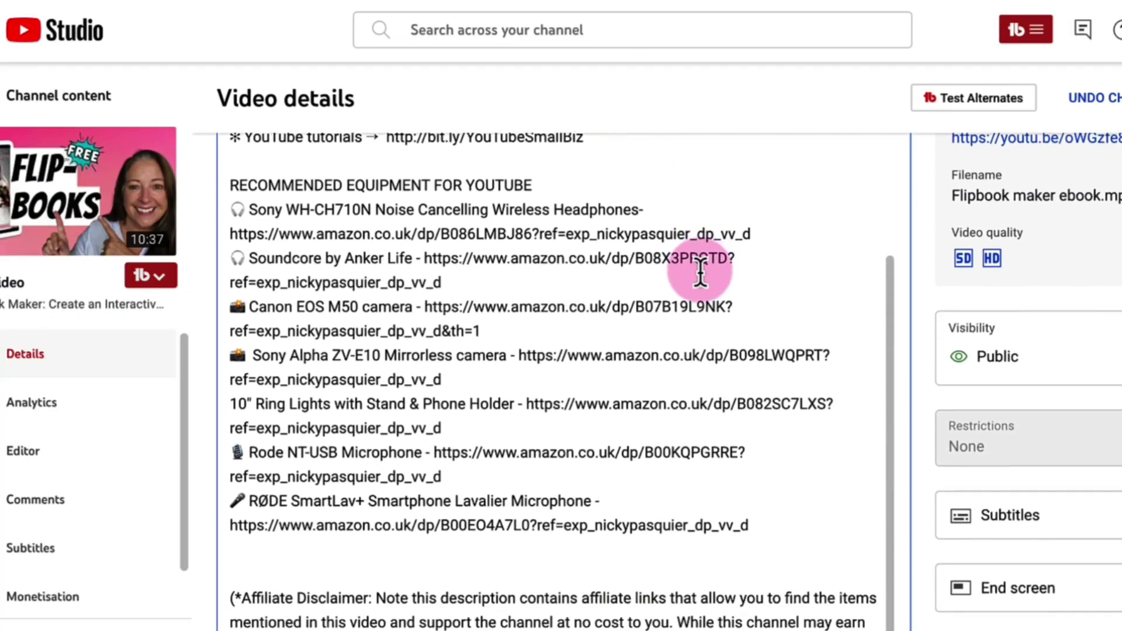
scroll(701, 271, "down", 3)
scroll(701, 271, "down", 2)
scroll(700, 272, "down", 3)
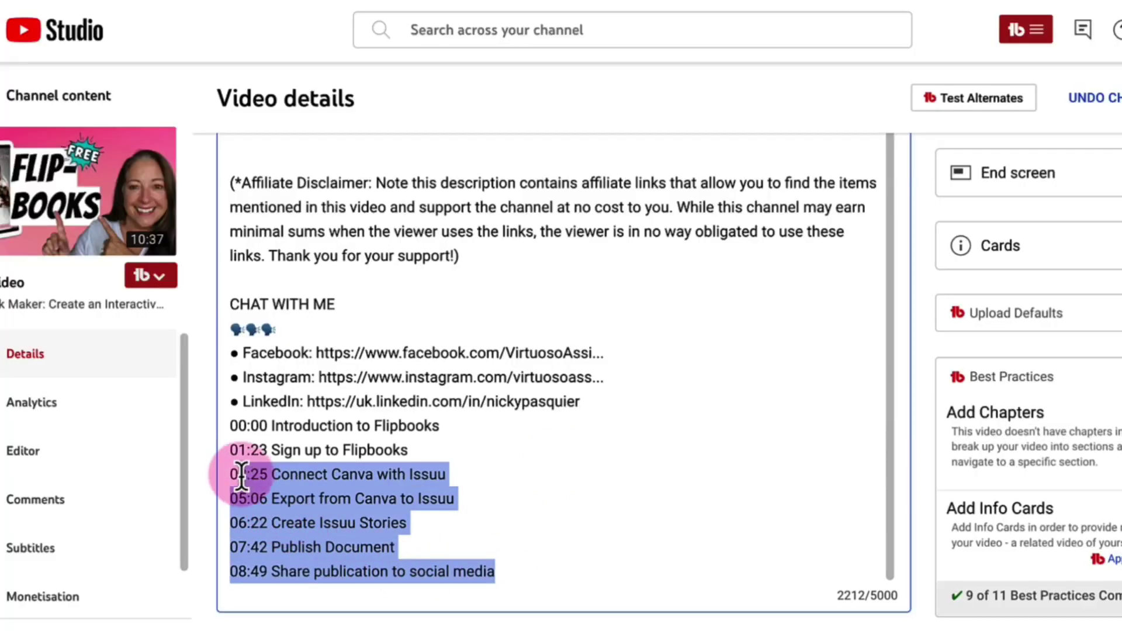
left_click_drag(497, 571, 231, 436)
key("ctrl+c")
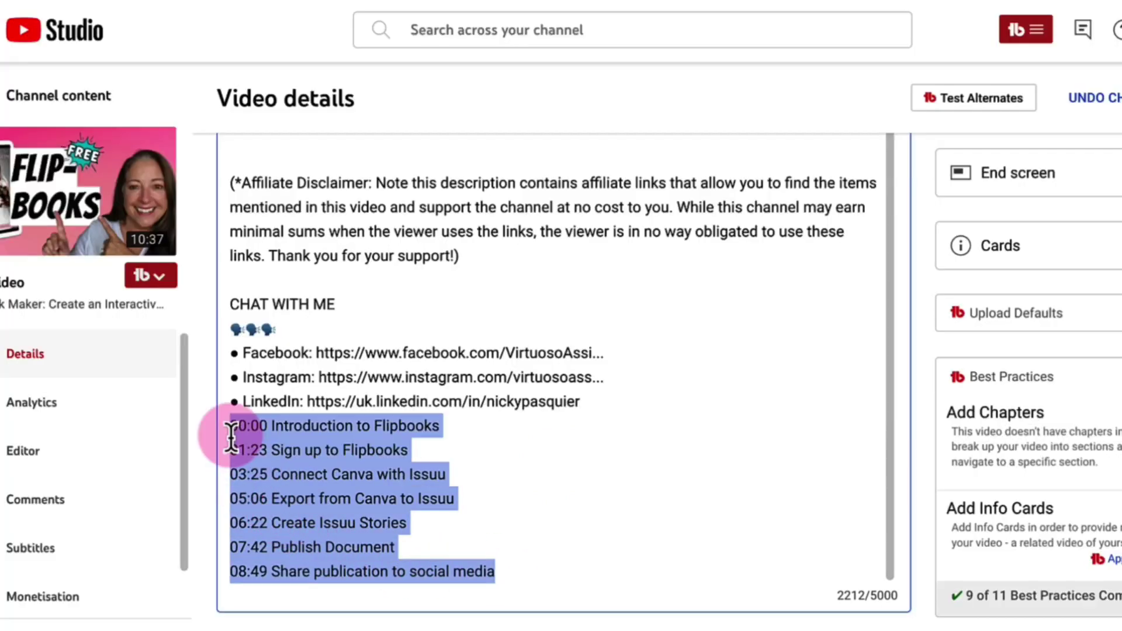
key("BackSpace")
scroll(326, 377, "up", 2)
scroll(326, 378, "up", 10)
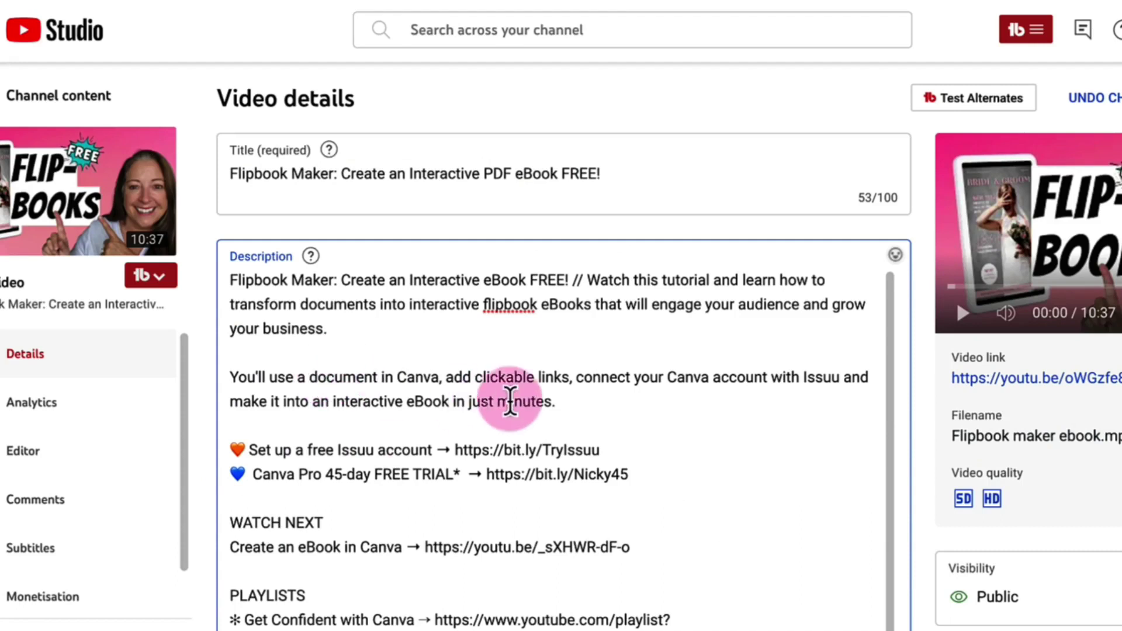
Step: Paste the timestamps after the opening paragraph's 'minutes.', separated by a blank line
left_click(562, 402)
key("Return")
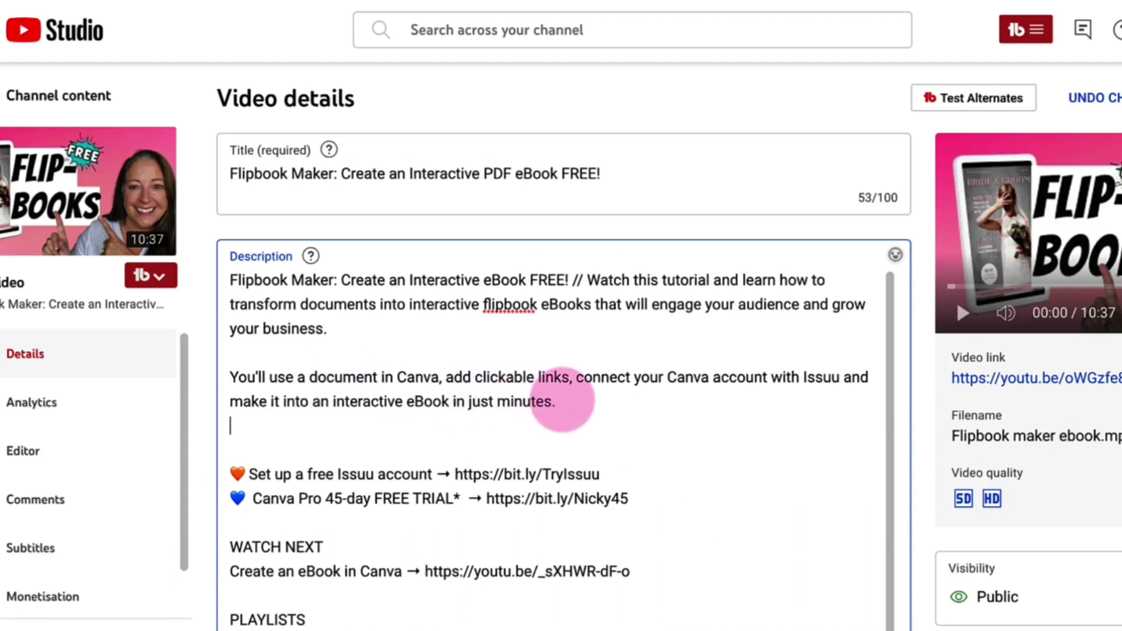
key("Return")
key("ctrl+v")
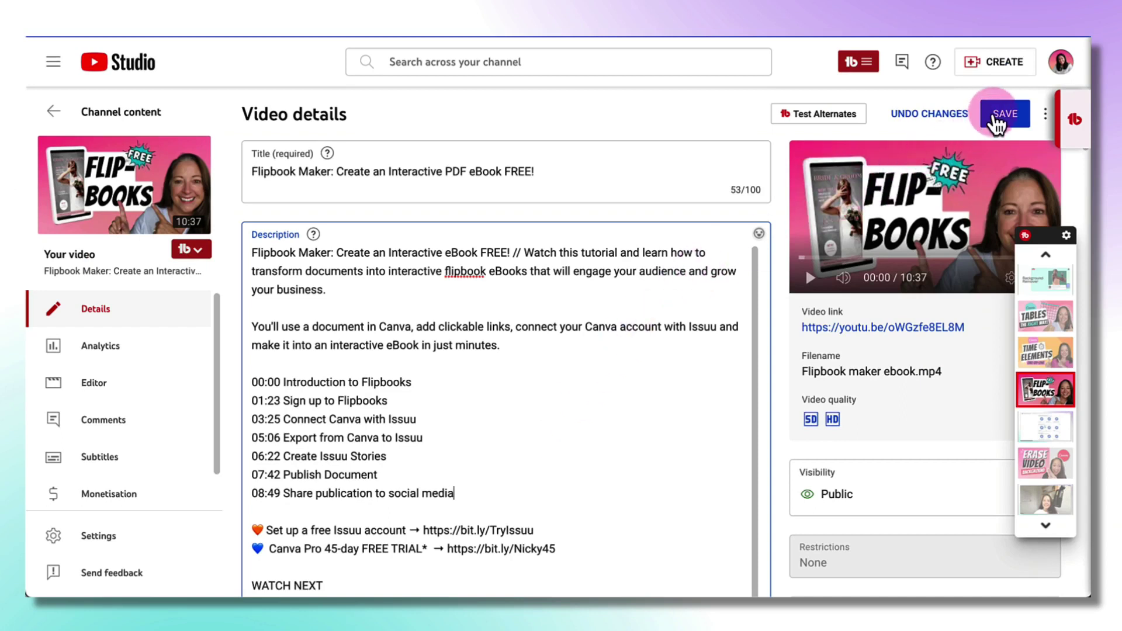
Step: Save the description, skim the watch page timeline's named chapters, and expand the description
left_click(1001, 125)
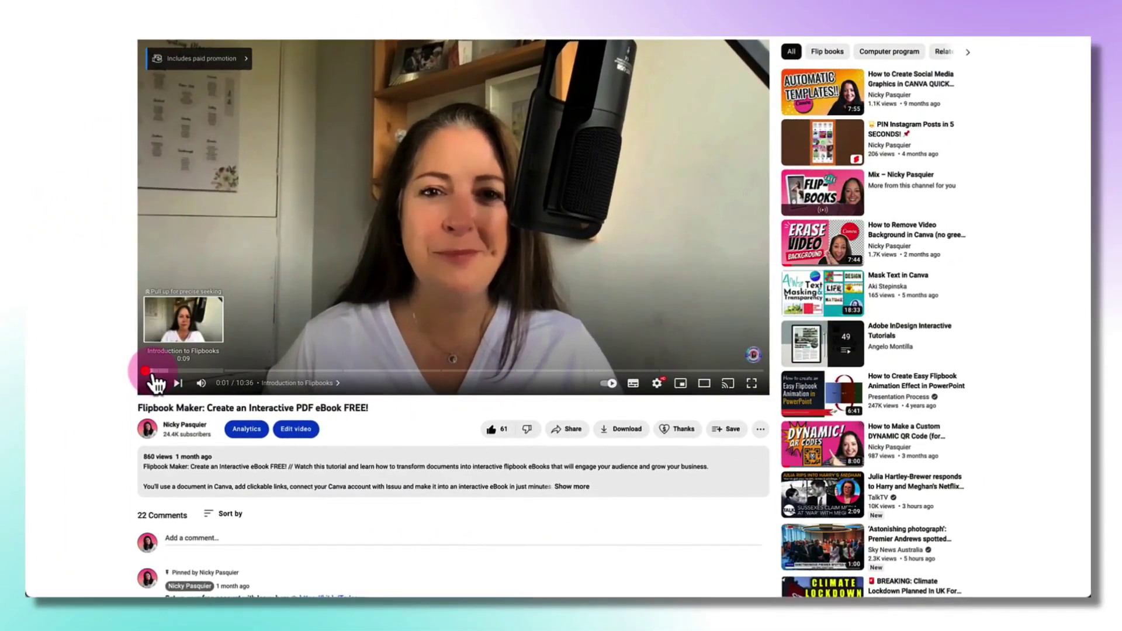
left_click(154, 373)
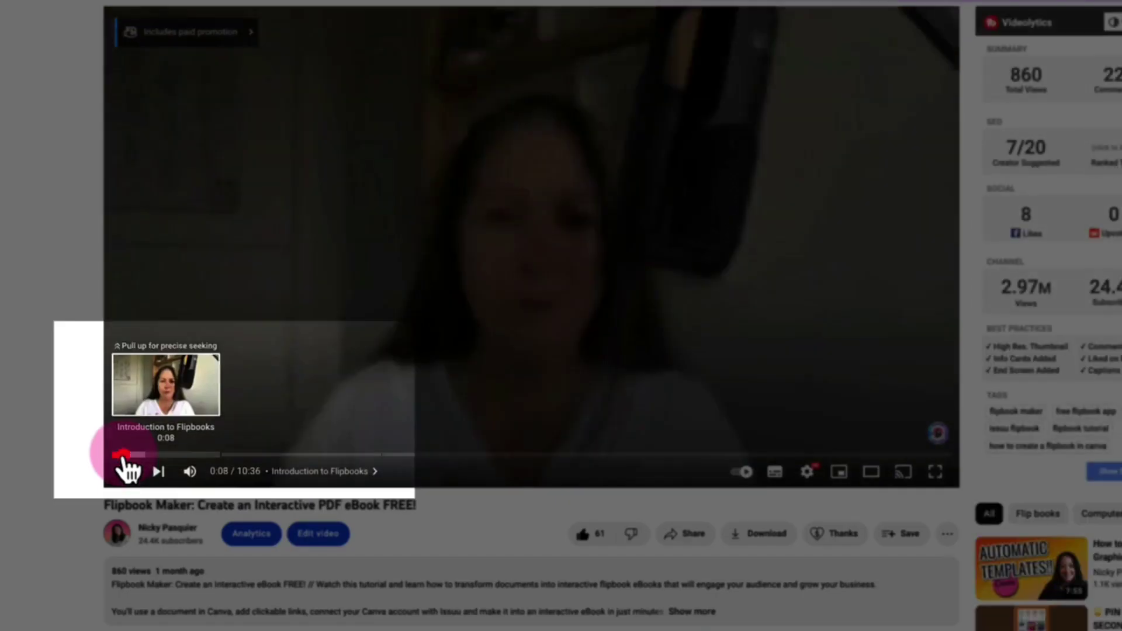
left_click_drag(124, 462, 227, 463)
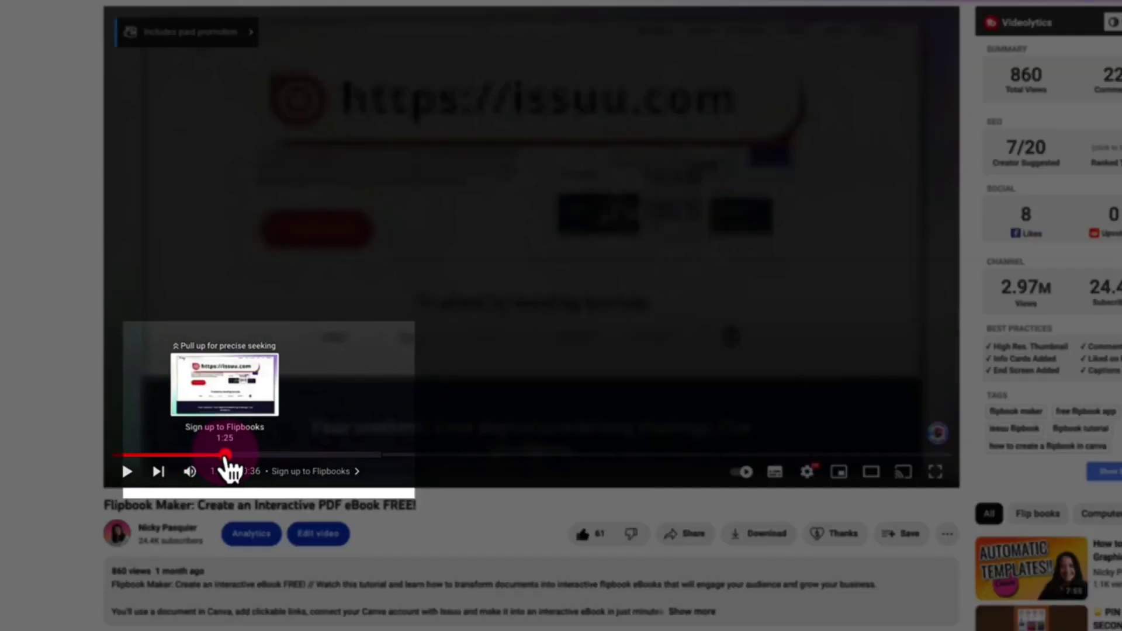
left_click_drag(229, 471, 399, 478)
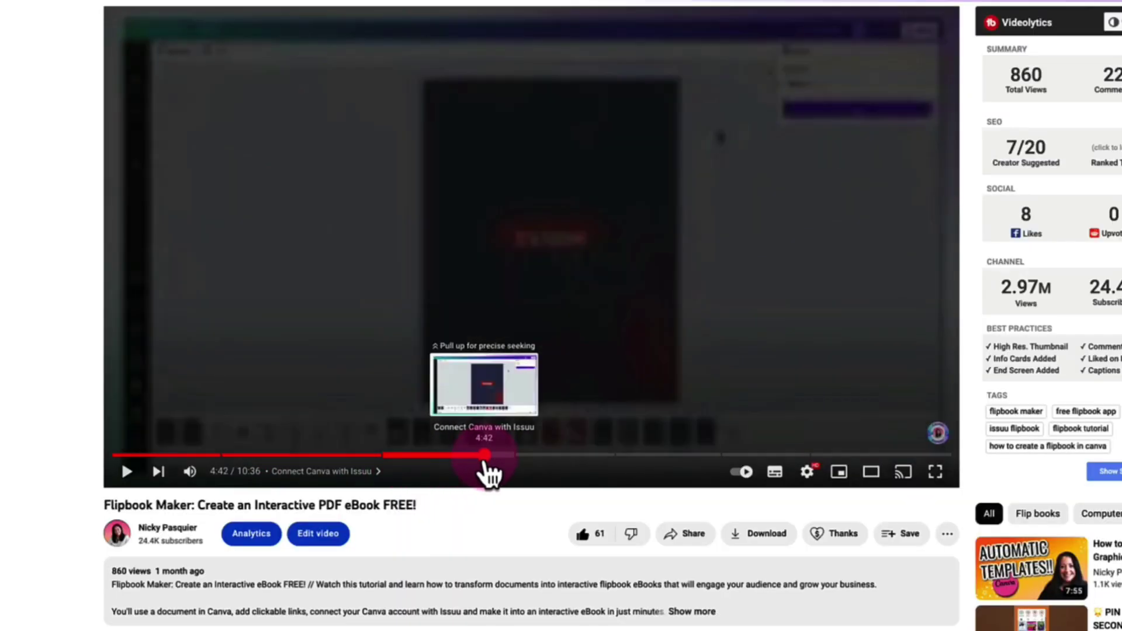
left_click_drag(398, 478, 488, 471)
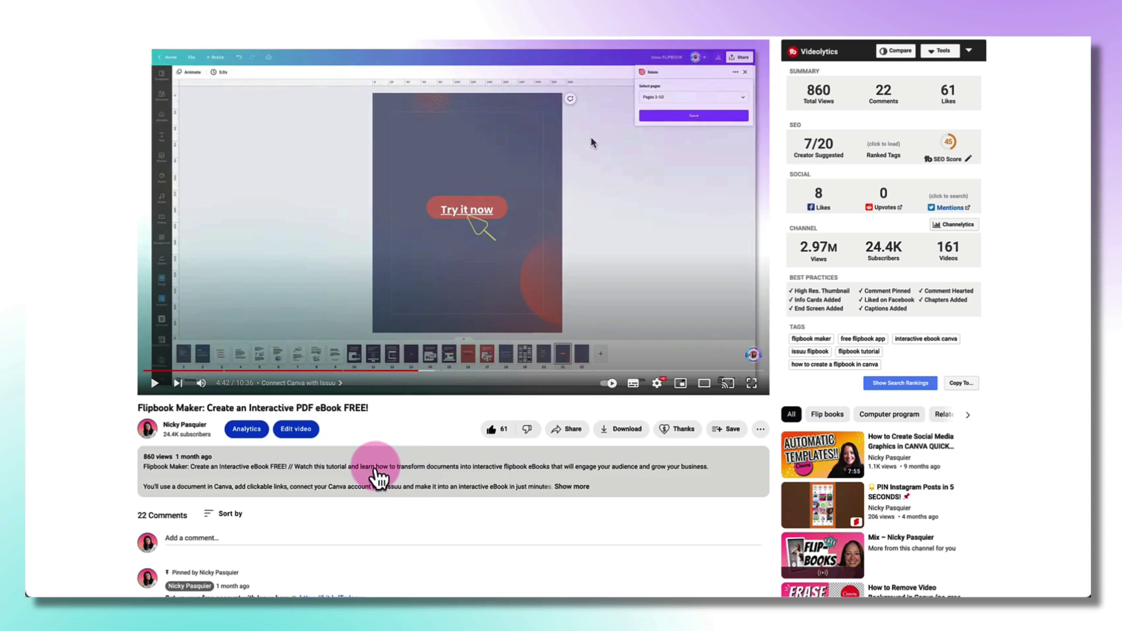
left_click(376, 469)
scroll(377, 469, "down", 3)
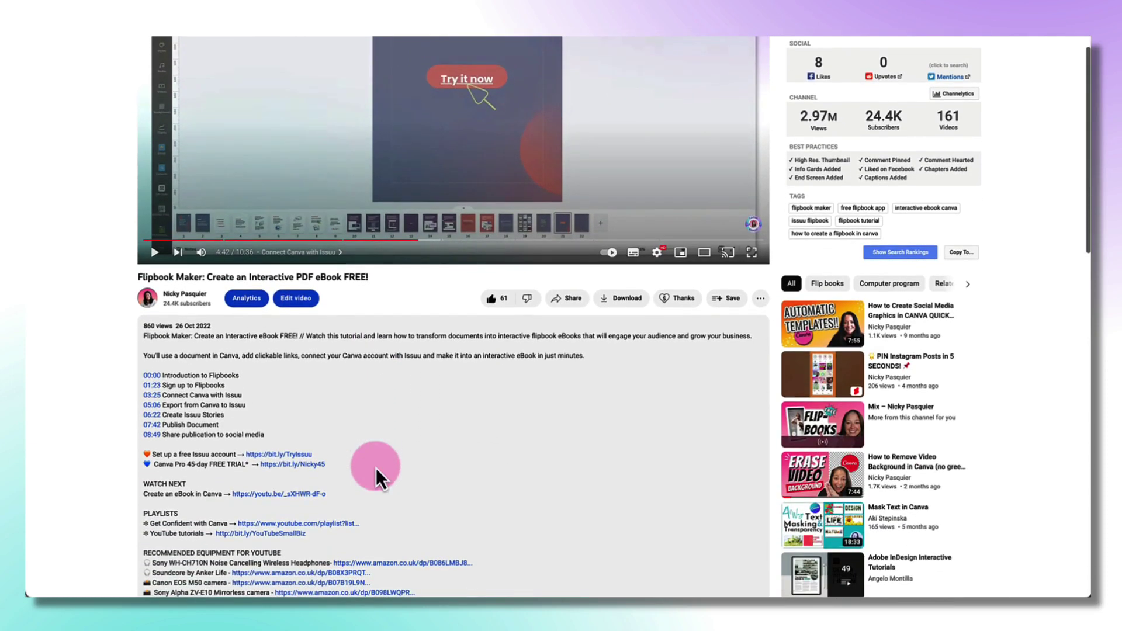